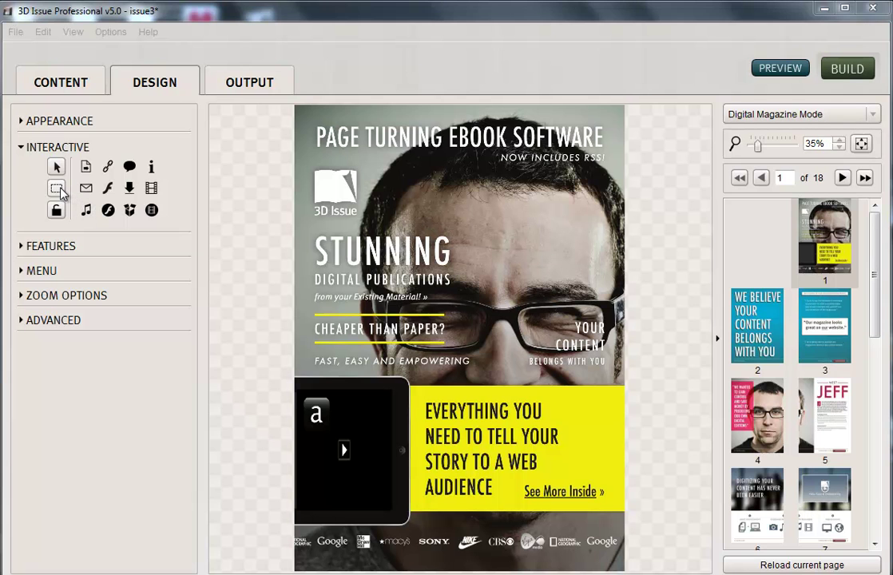
- Scroll the page thumbnails and open page 8, the beach 'ENGAGE YOU…' spread
left_click_drag(874, 278, 877, 361)
left_click(771, 370)
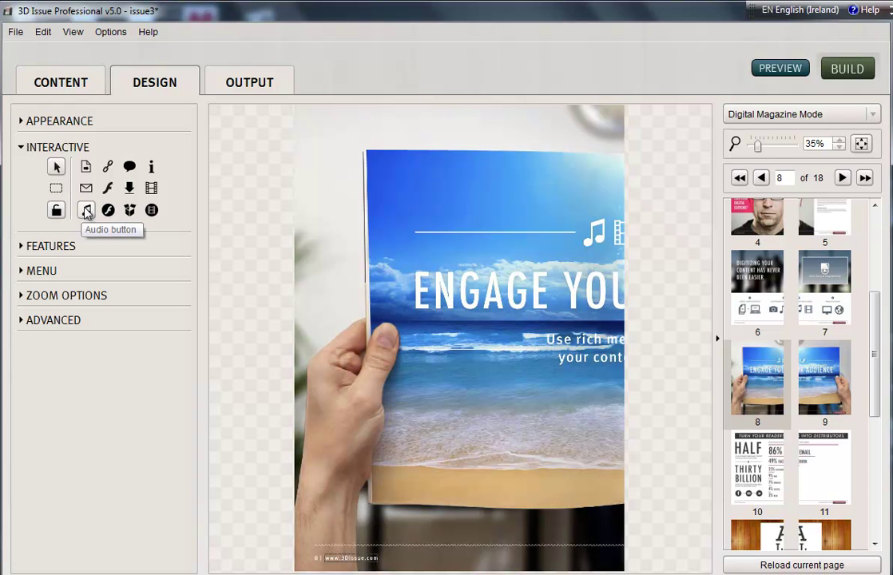
- Draw an audio button at page 8's top-left playing waves.mp3, with Auto Start On Page ticked
left_click(86, 211)
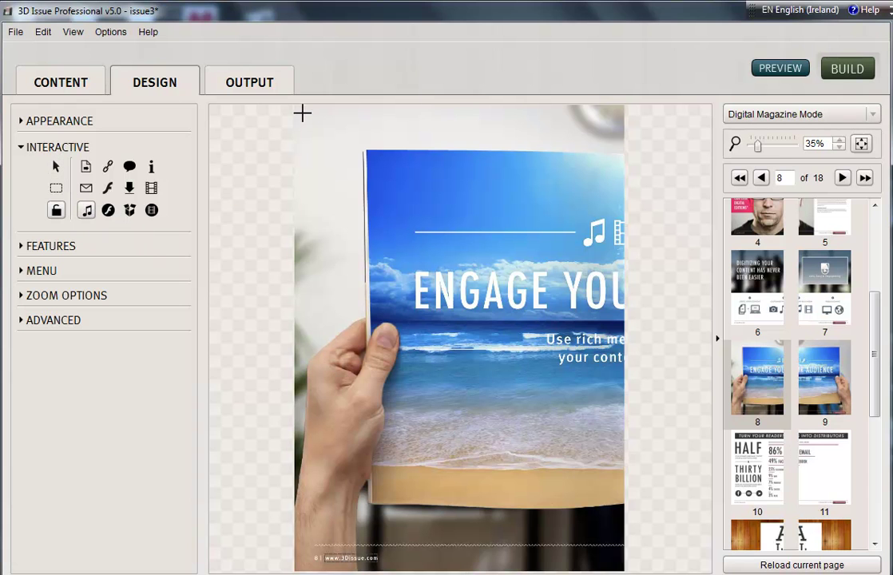
left_click_drag(303, 113, 317, 128)
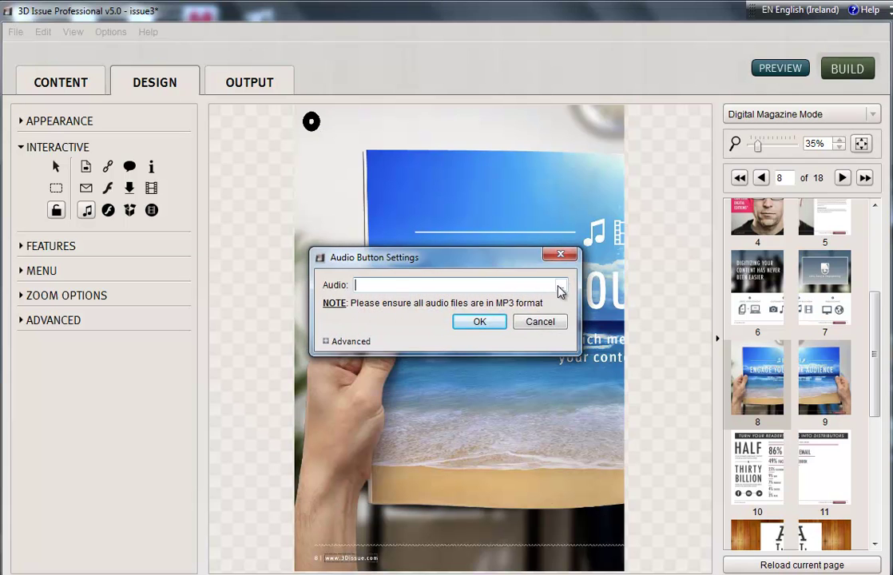
left_click(562, 294)
left_click(404, 171)
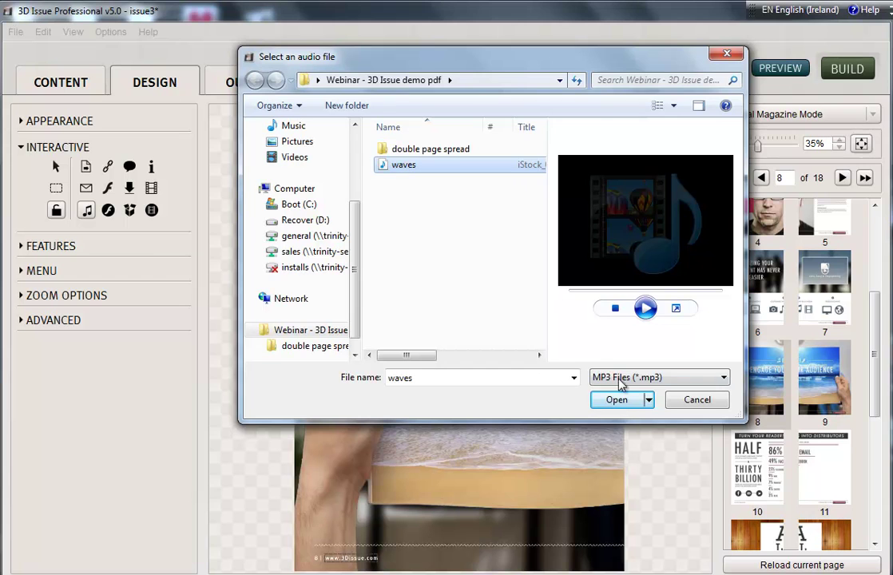
left_click(620, 401)
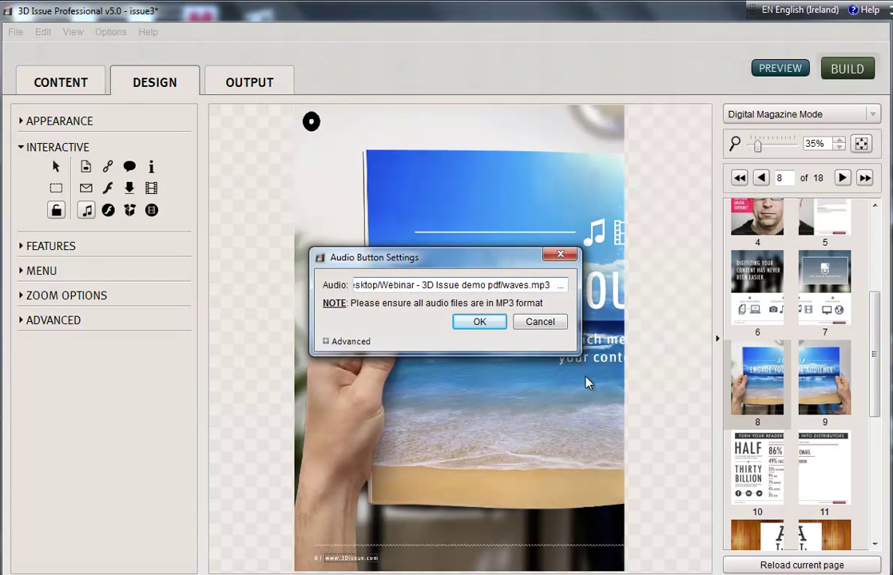
left_click(343, 344)
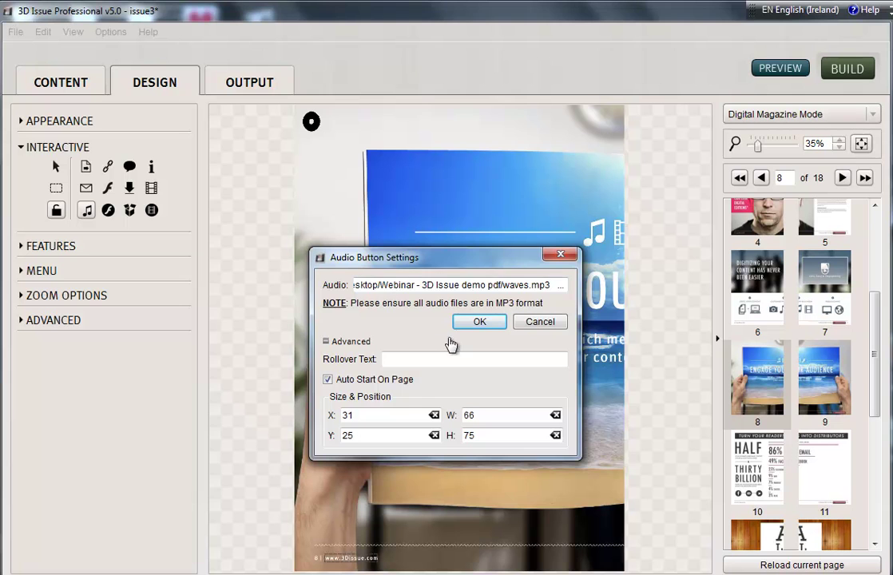
left_click(478, 322)
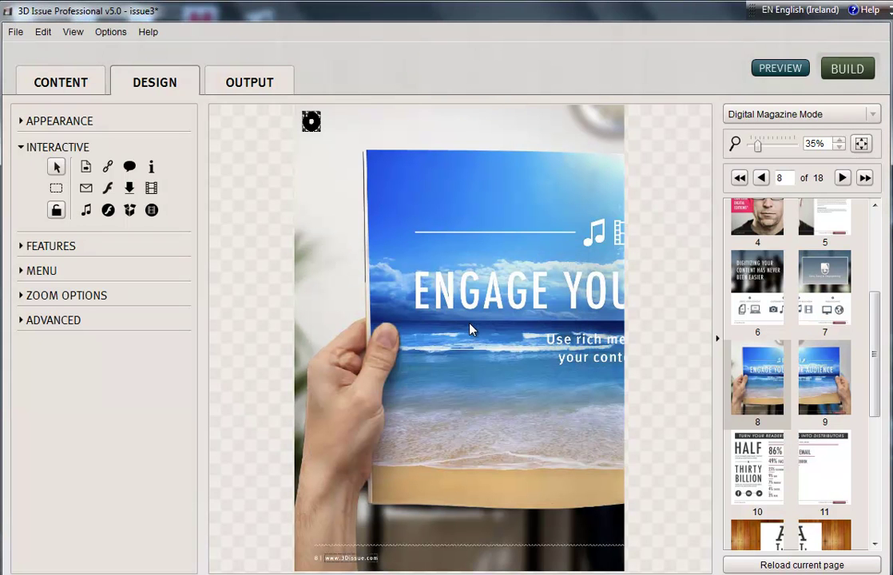
- Go to page 7 and draw a hotspot over the words RICH MEDIA
left_click(57, 189)
left_click(768, 321)
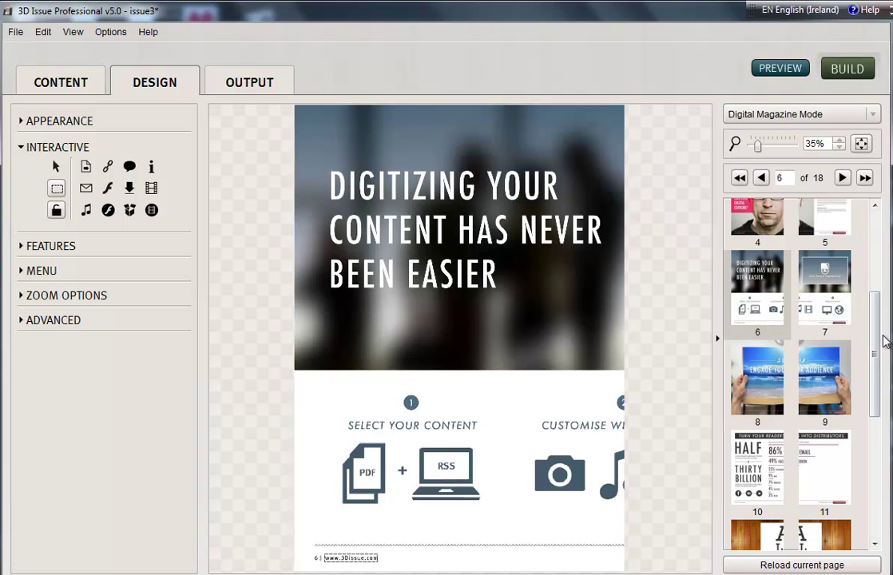
left_click(824, 287)
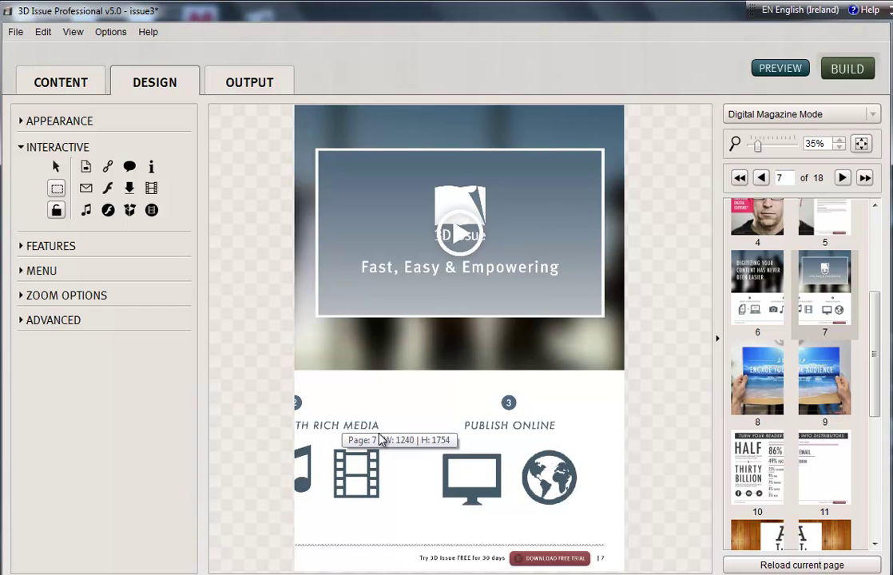
left_click_drag(388, 433, 337, 420)
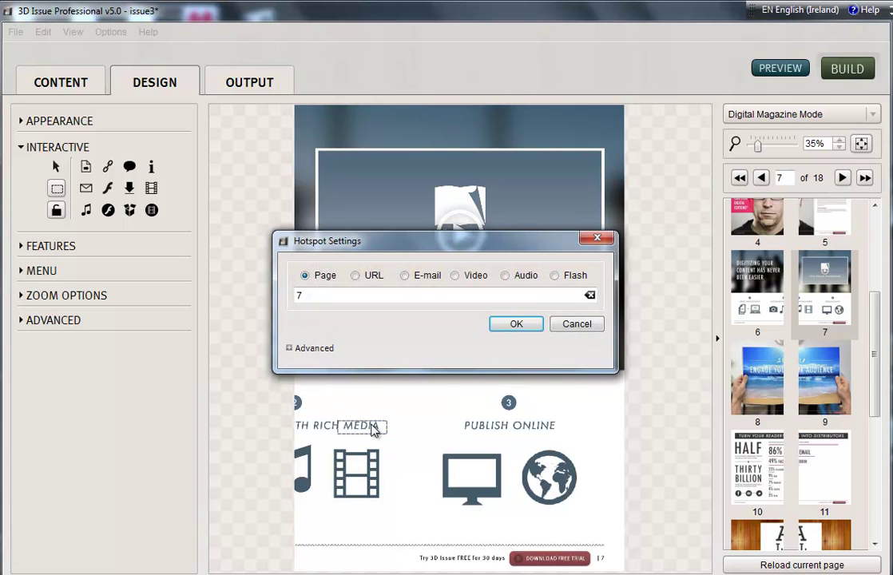
- Make the hotspot an Audio action playing waves.mp3
left_click(505, 276)
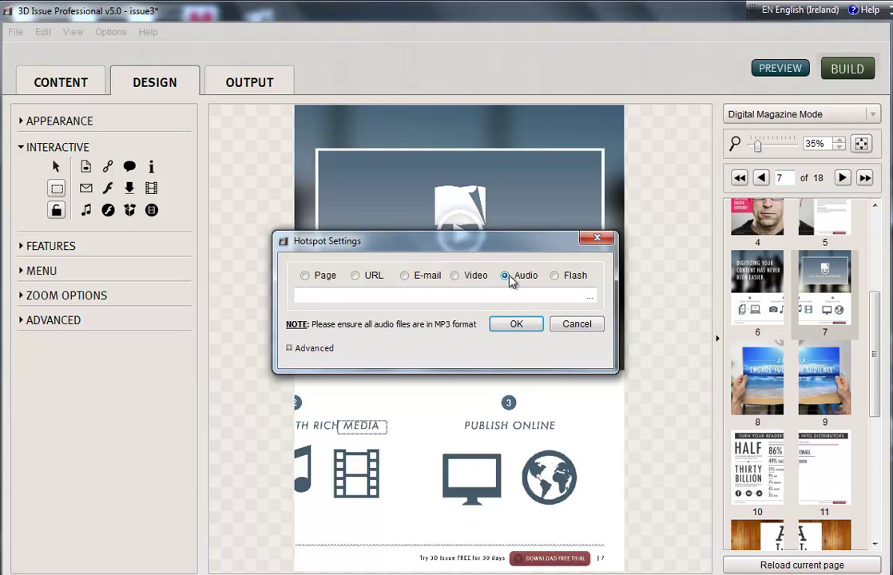
left_click(590, 297)
left_click(453, 316)
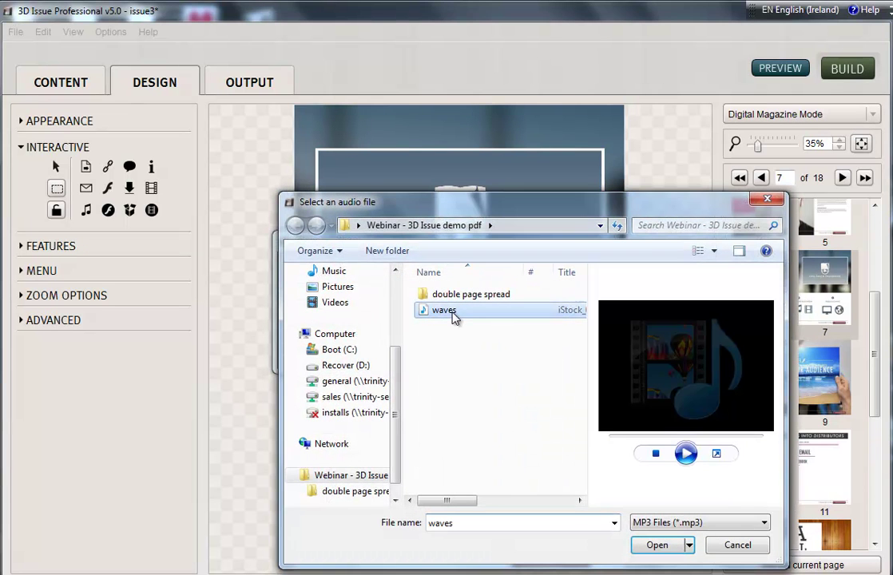
left_click(660, 544)
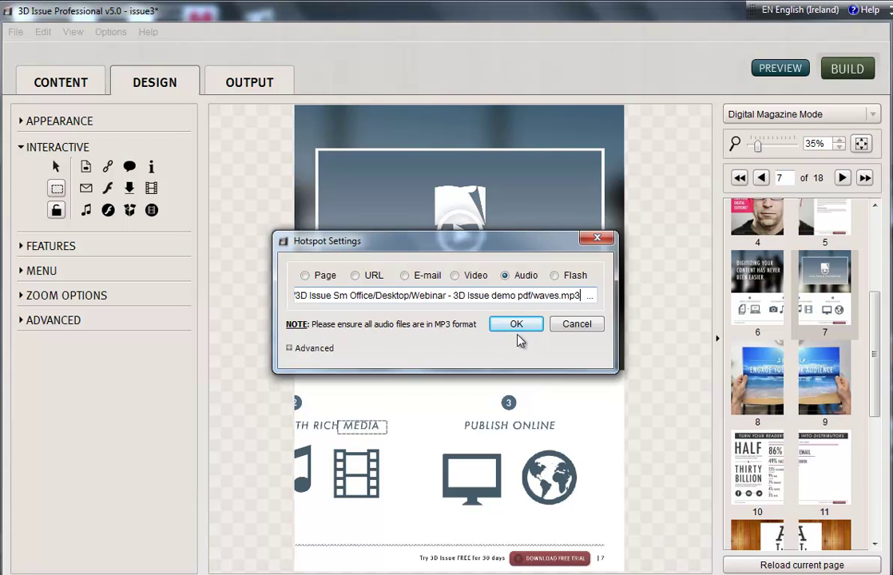
- Give the hotspot a light orange rollout colour, raise its opacity, and confirm the settings
left_click(316, 352)
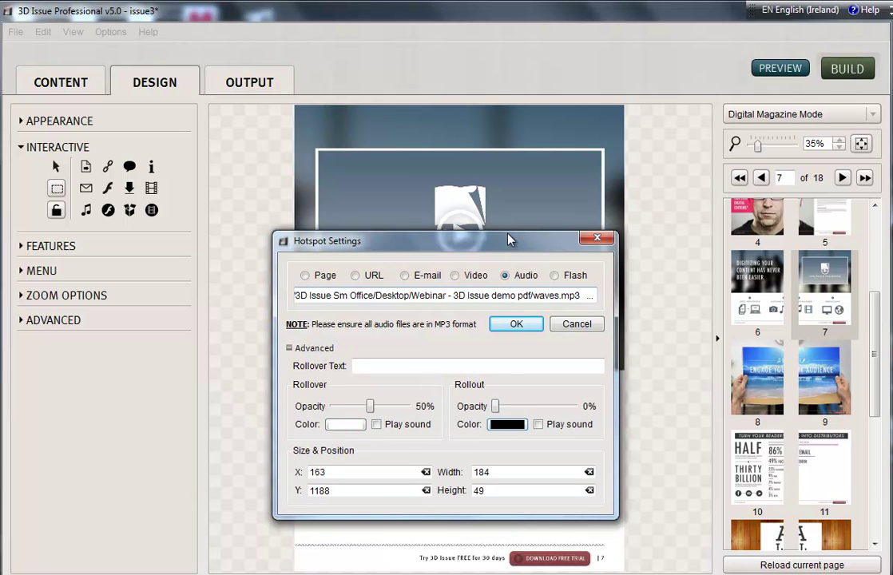
left_click_drag(508, 247, 505, 137)
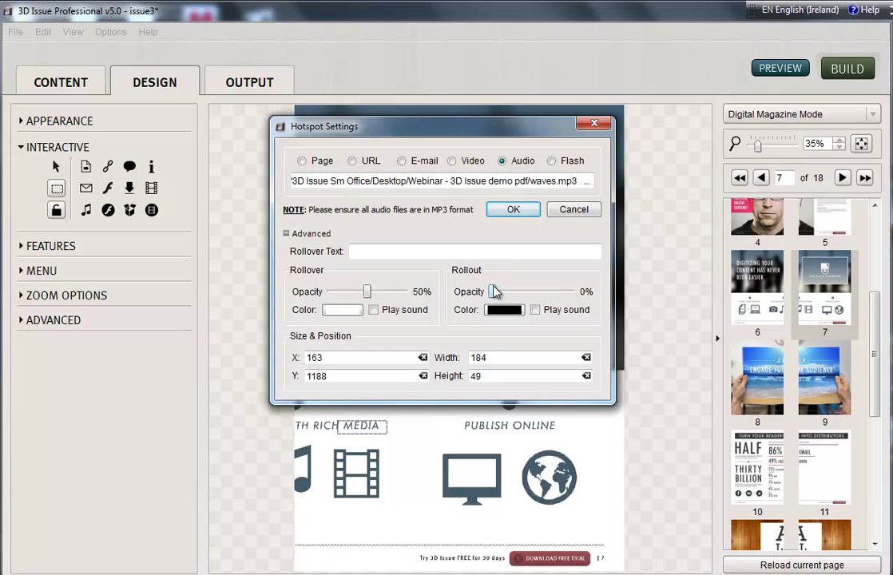
left_click(497, 313)
left_click(591, 195)
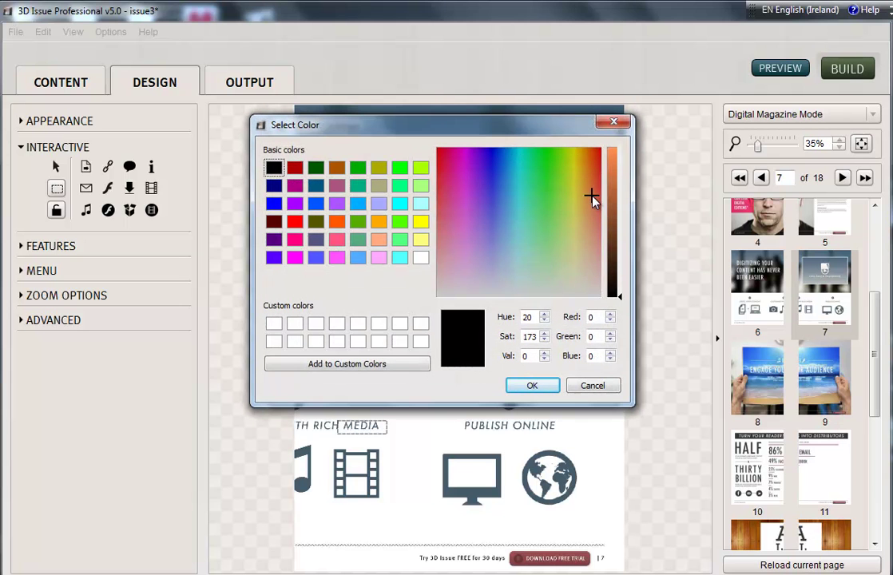
left_click(612, 207)
left_click(612, 155)
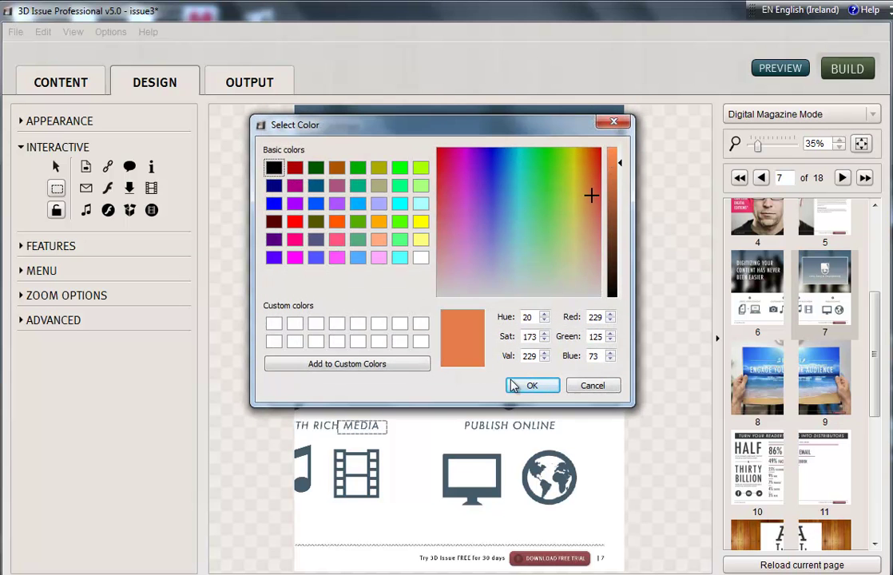
left_click(534, 386)
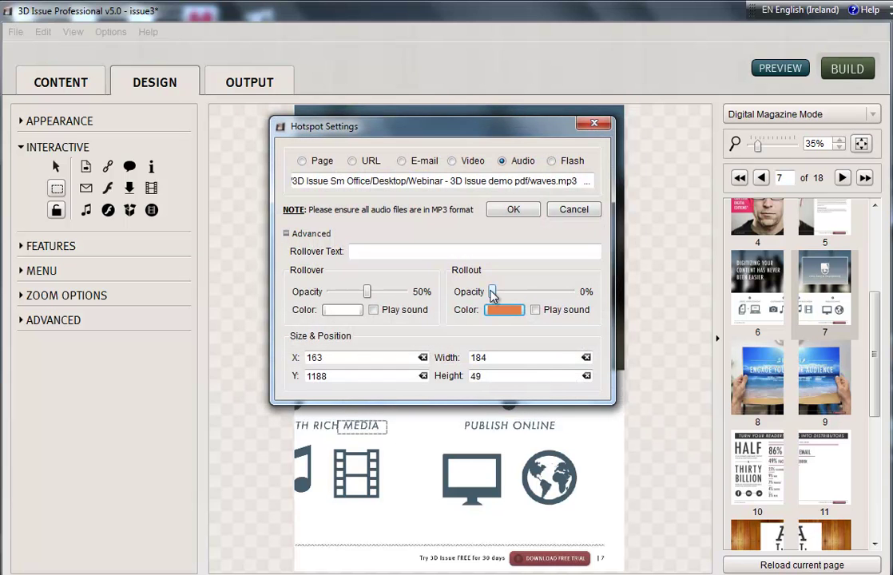
mouse_move(493, 293)
left_mouse_down()
mouse_move(532, 295)
mouse_move(502, 294)
left_mouse_up()
left_click(512, 209)
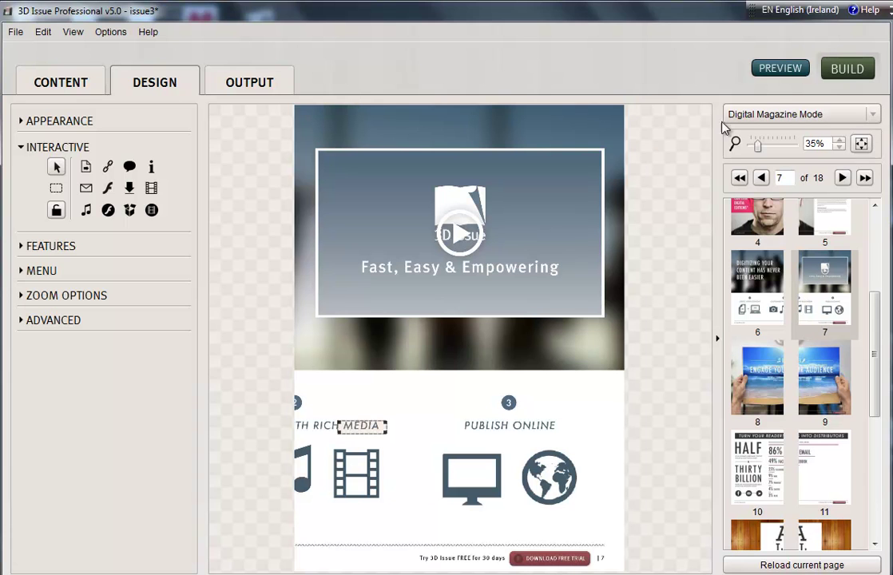
- Save the issue, preview it, and flip through to the 6–7 spread
left_click(779, 71)
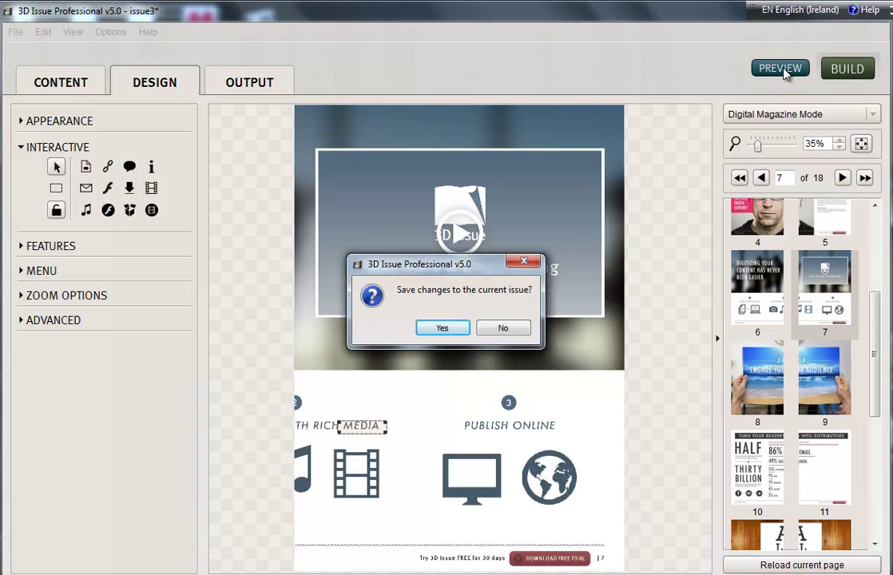
left_click(444, 329)
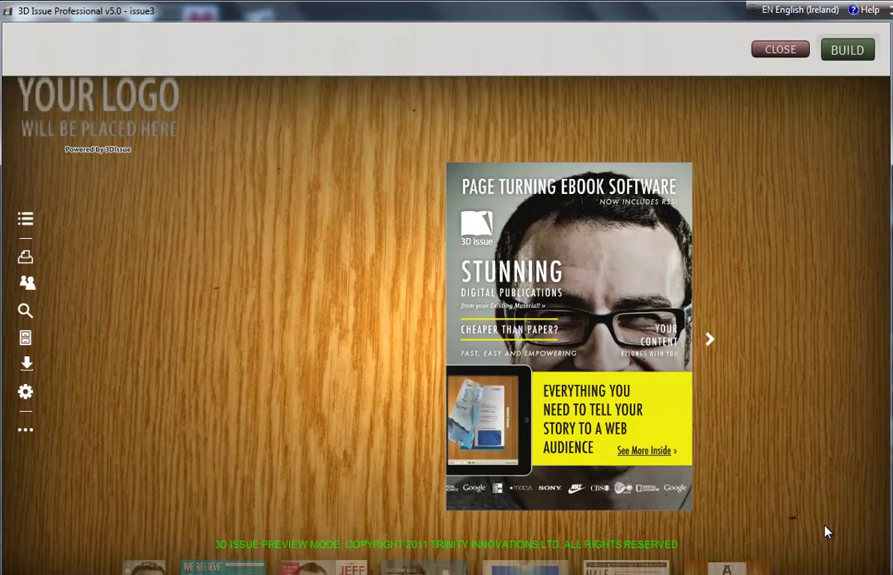
left_click(710, 343)
left_click(710, 343)
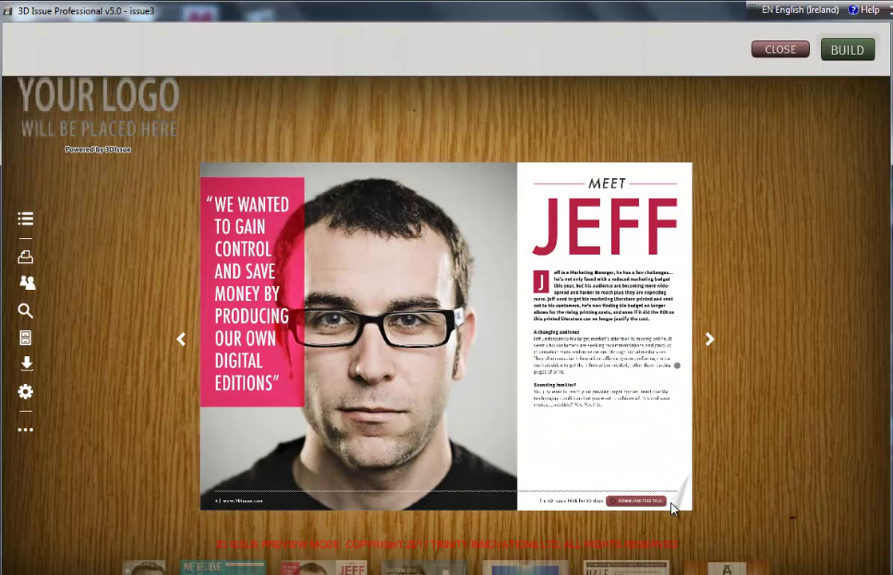
left_click_drag(674, 503, 237, 471)
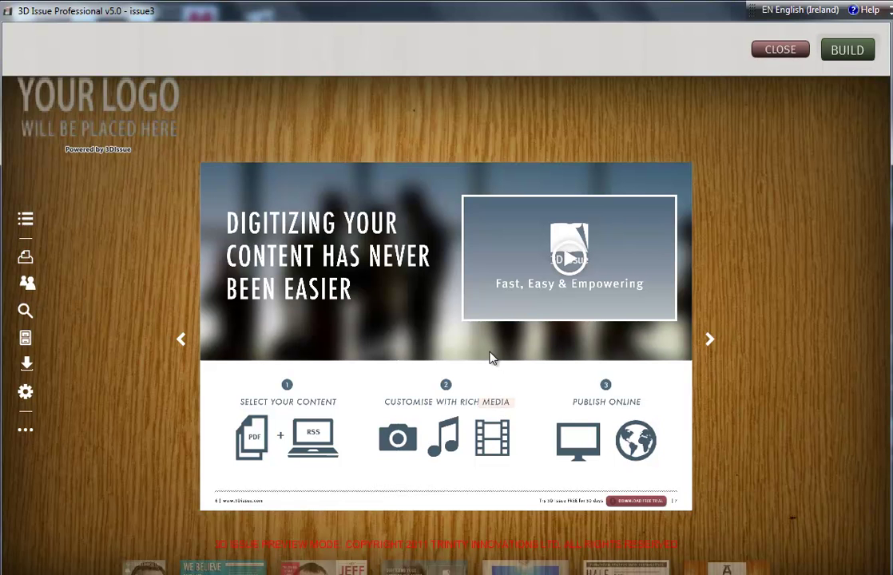
- Zoom around PUBLISH ONLINE, turn to the ENGAGE YOUR AUDIENCE spread, then close the preview
left_click(591, 401)
left_click(591, 401)
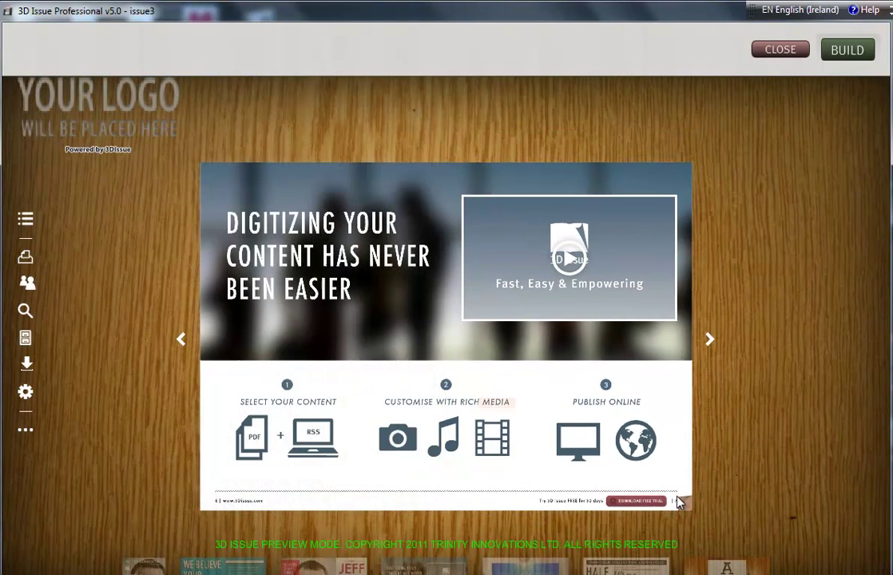
left_click_drag(678, 500, 406, 416)
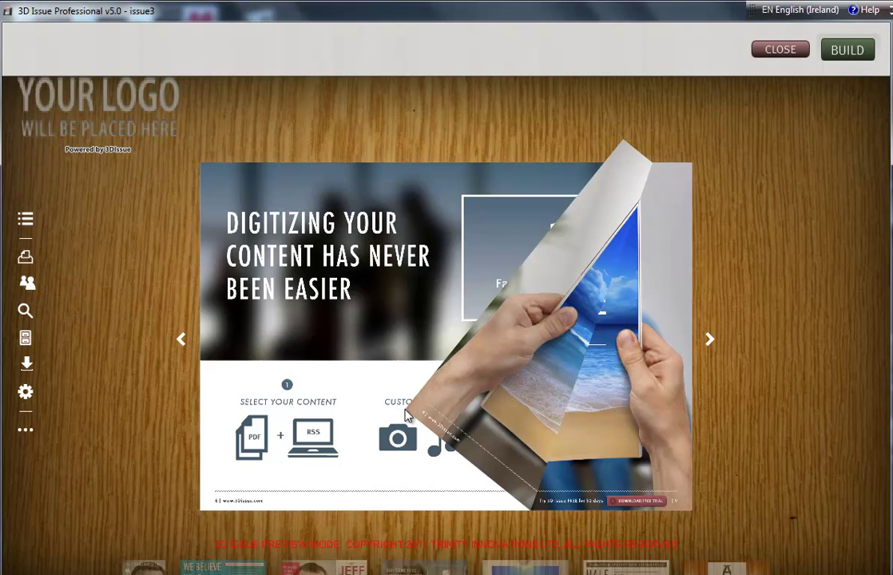
left_click_drag(405, 416, 218, 365)
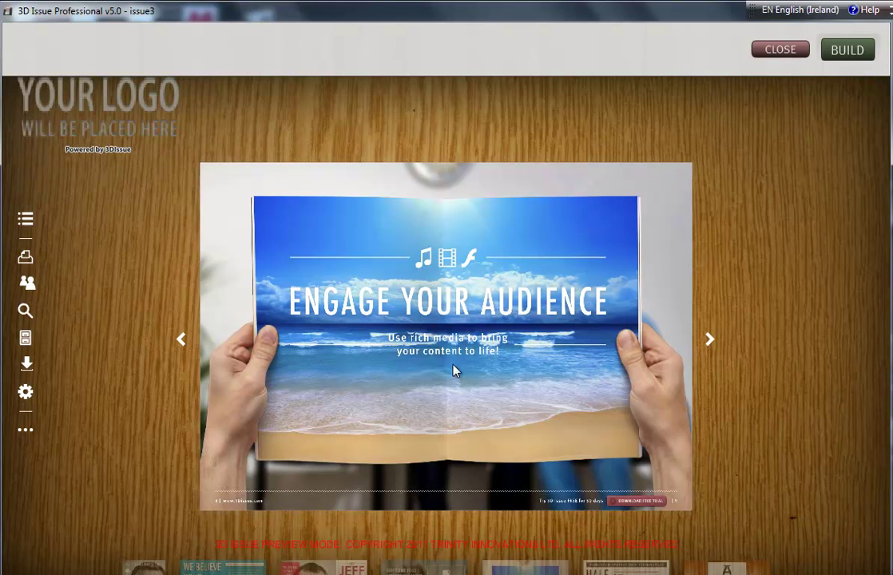
key("Escape")
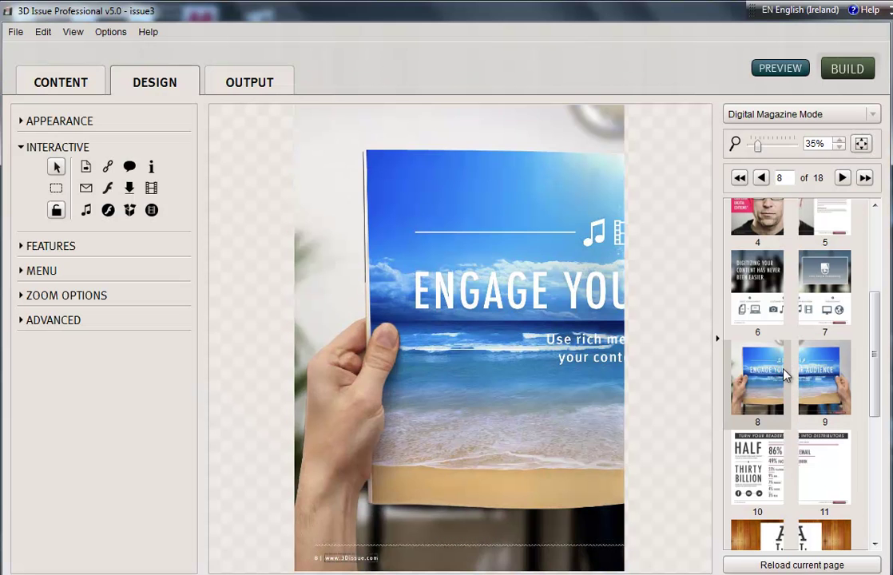
left_click(56, 192)
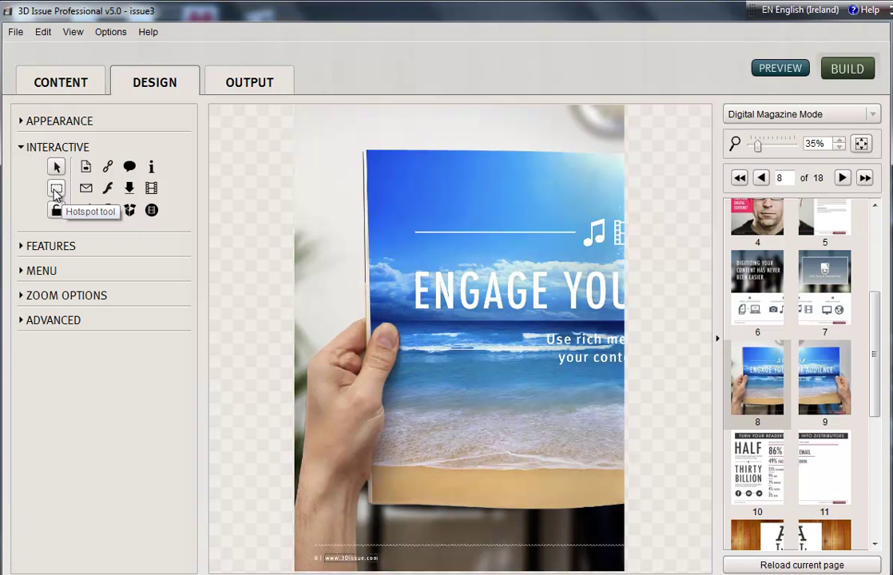